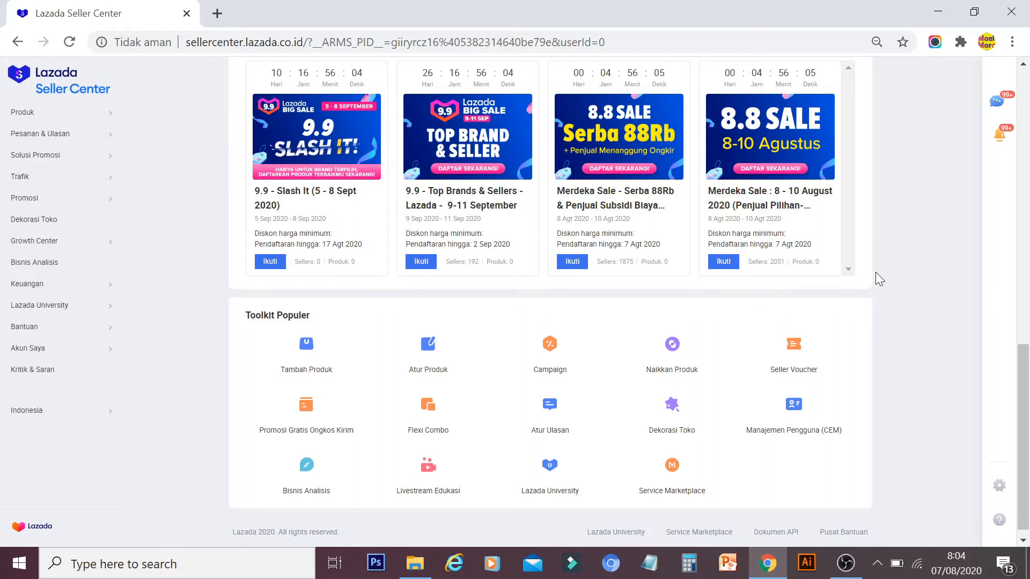
# Open the chat messages, go to the chat settings and show the quick reply (Balasan Cepat) templates
pyautogui.scroll(1, 926, 277)
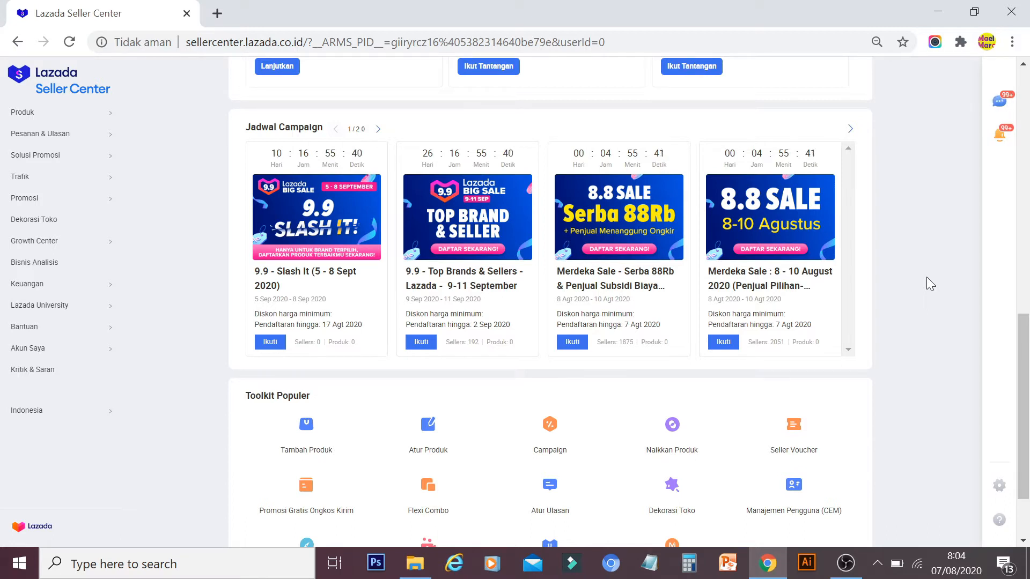
pyautogui.click(996, 102)
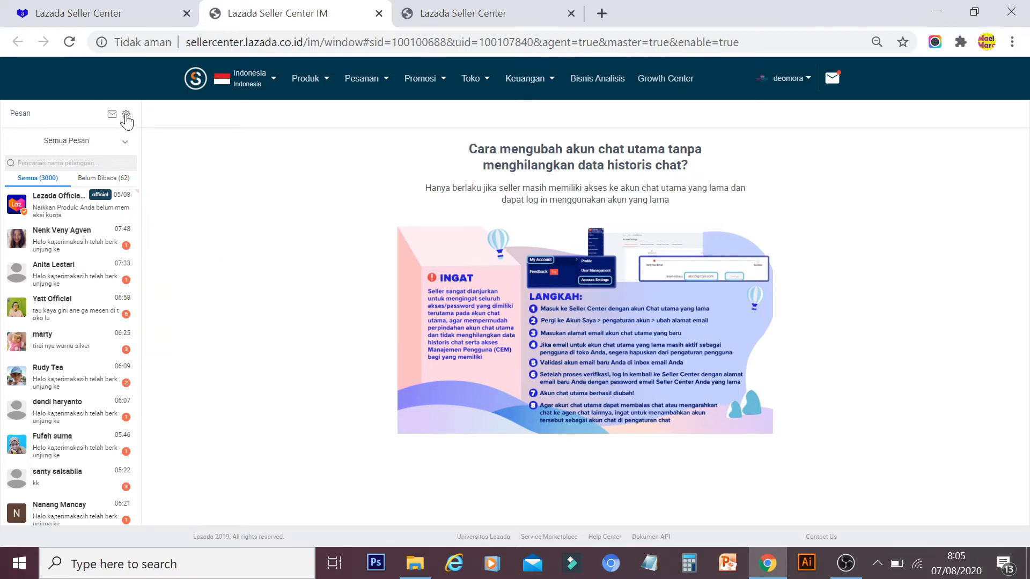
pyautogui.click(126, 115)
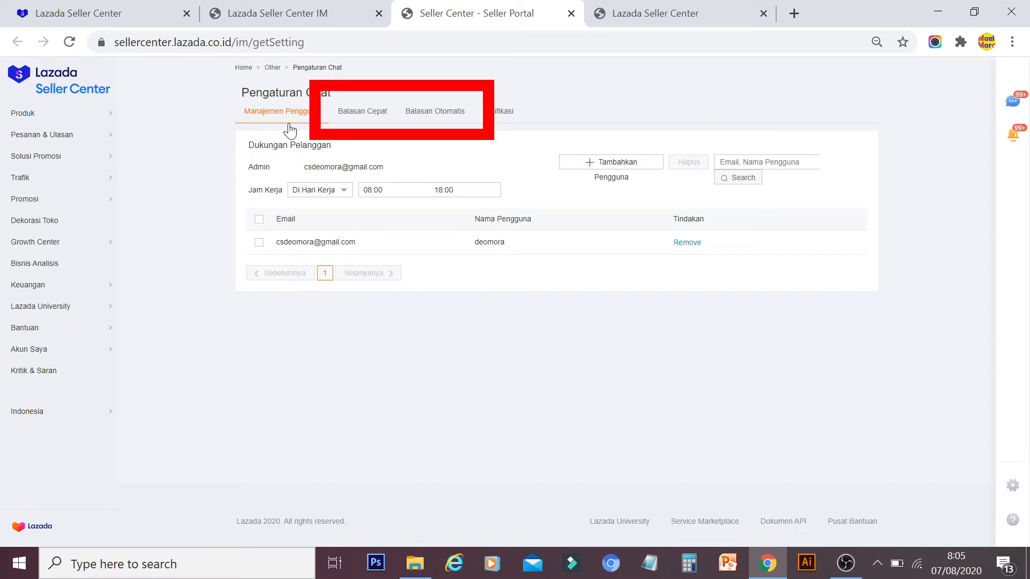
pyautogui.click(357, 115)
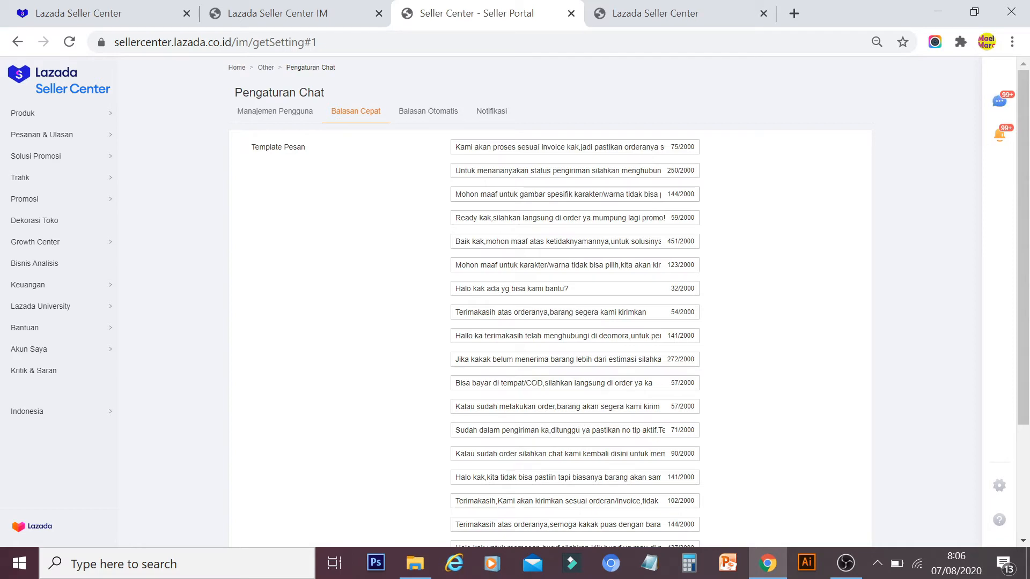
# Review the quick reply message templates, including those on ready stock, order thanks, COD payment and apologies for inconvenience
pyautogui.scroll(-3, 550, 300)
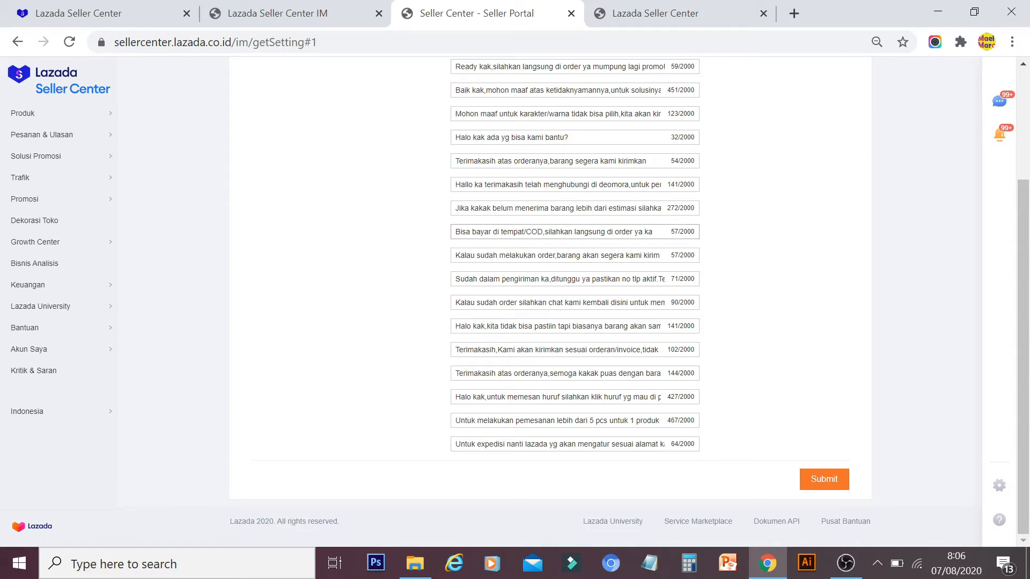
pyautogui.scroll(3, 550, 301)
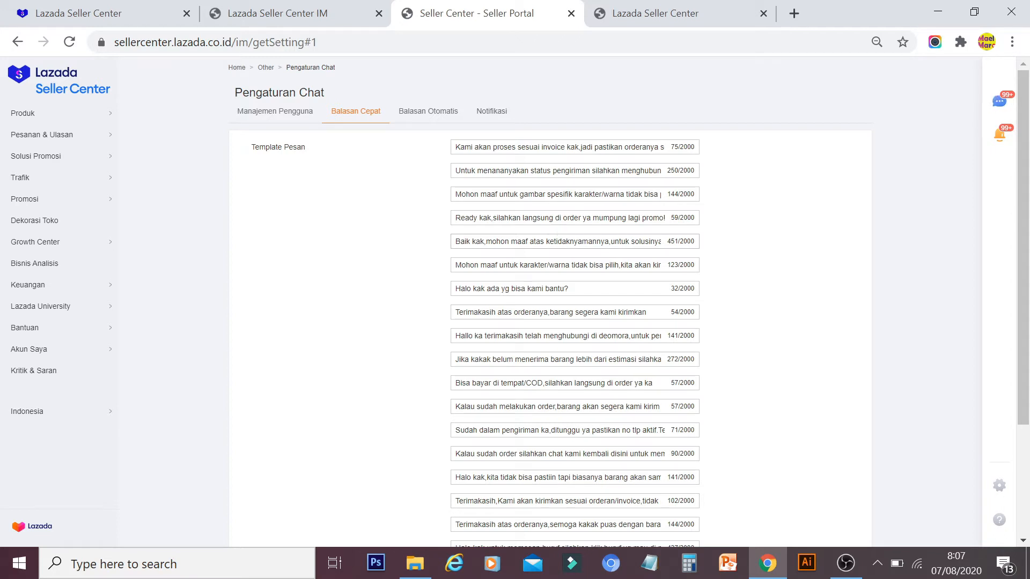
pyautogui.click(554, 217)
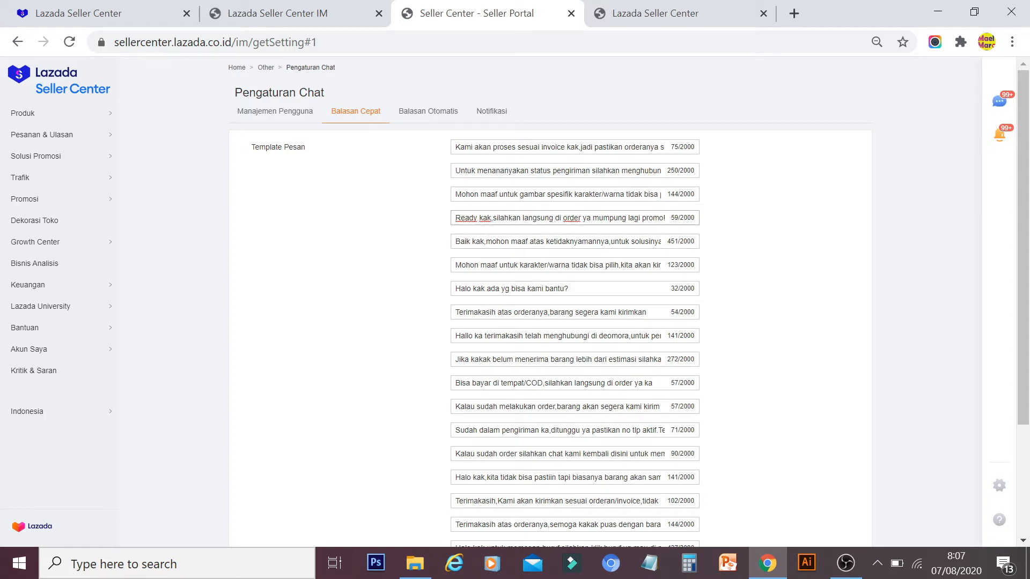
pyautogui.moveTo(456, 218); pyautogui.dragTo(747, 223)
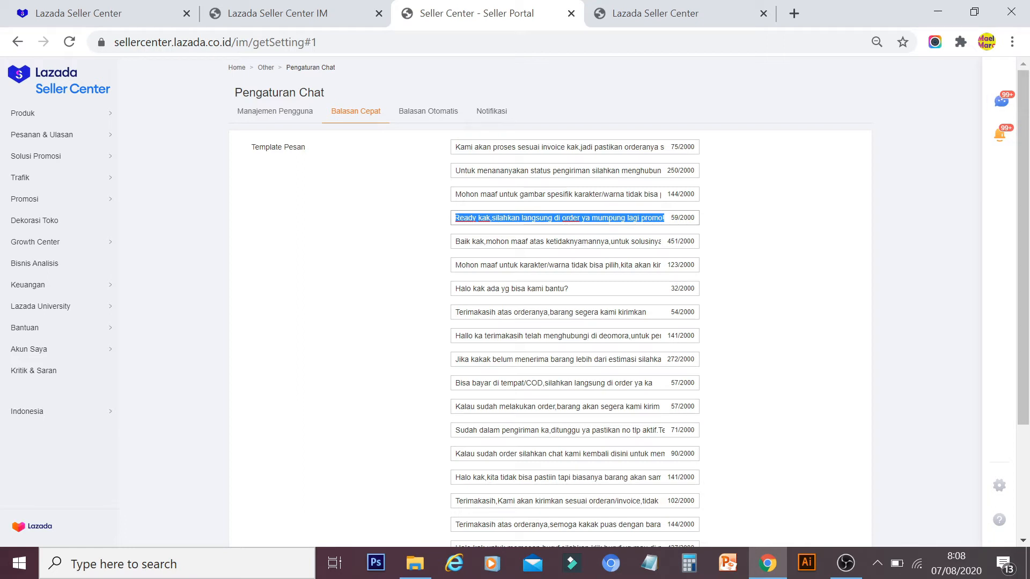
pyautogui.click(456, 313)
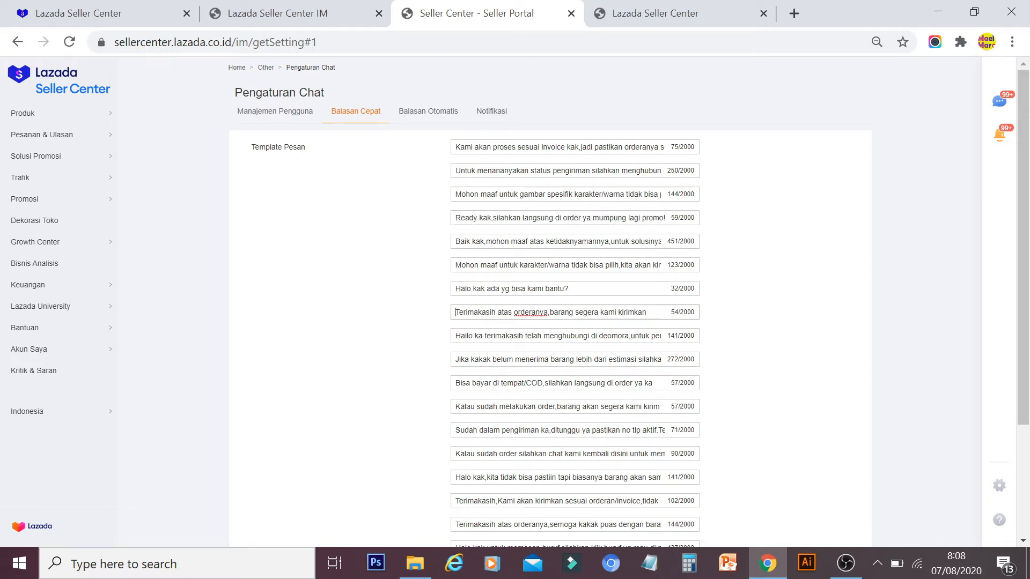
pyautogui.moveTo(456, 312); pyautogui.dragTo(645, 312)
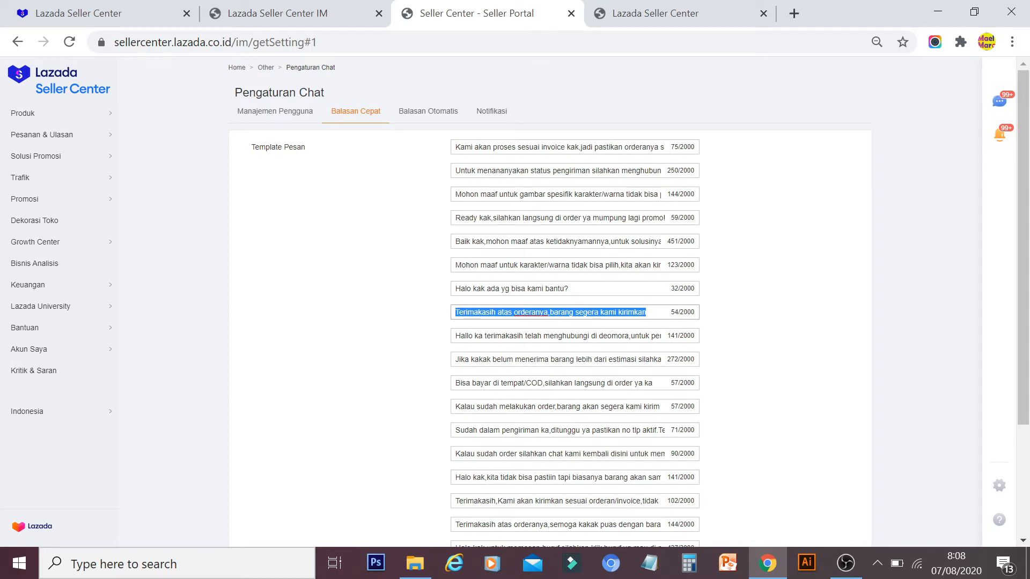
pyautogui.scroll(-2, 574, 300)
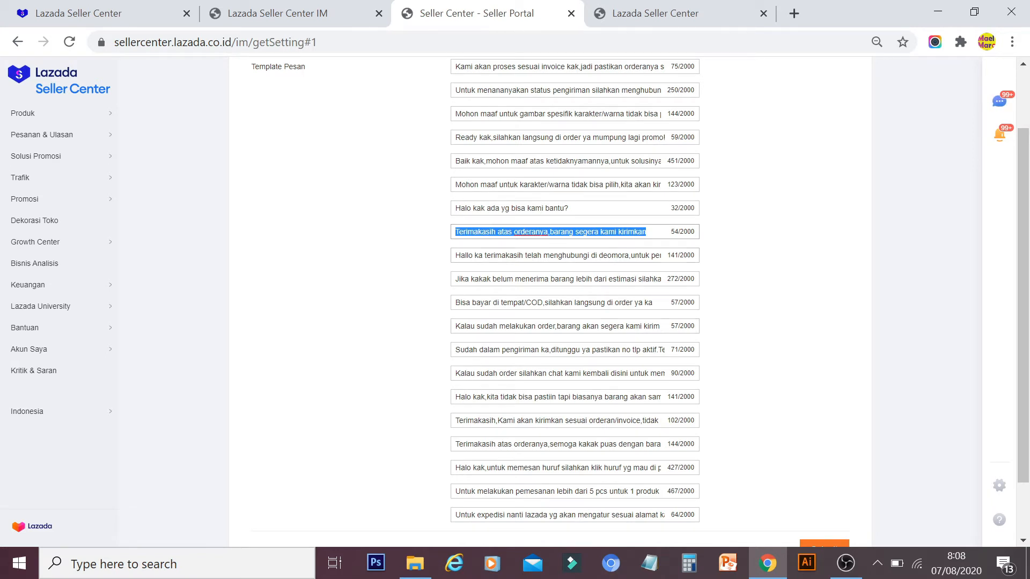
pyautogui.click(578, 302)
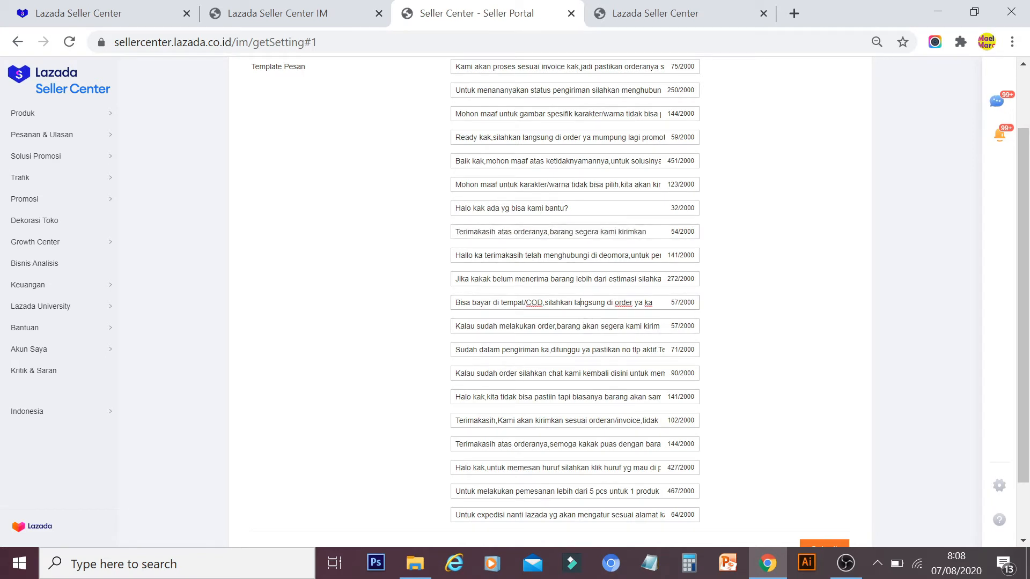
pyautogui.moveTo(455, 302); pyautogui.dragTo(654, 313)
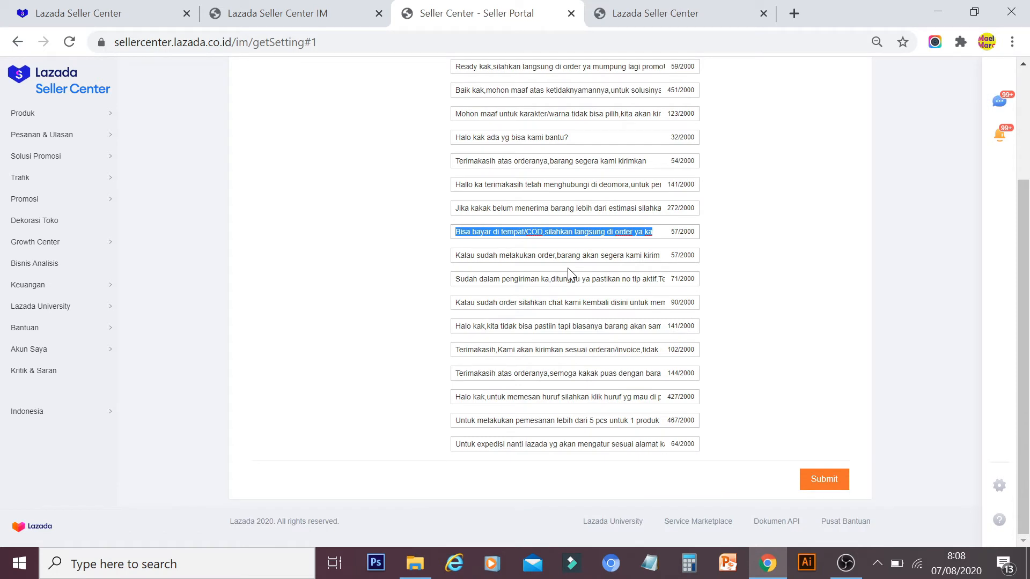
pyautogui.scroll(2, 538, 346)
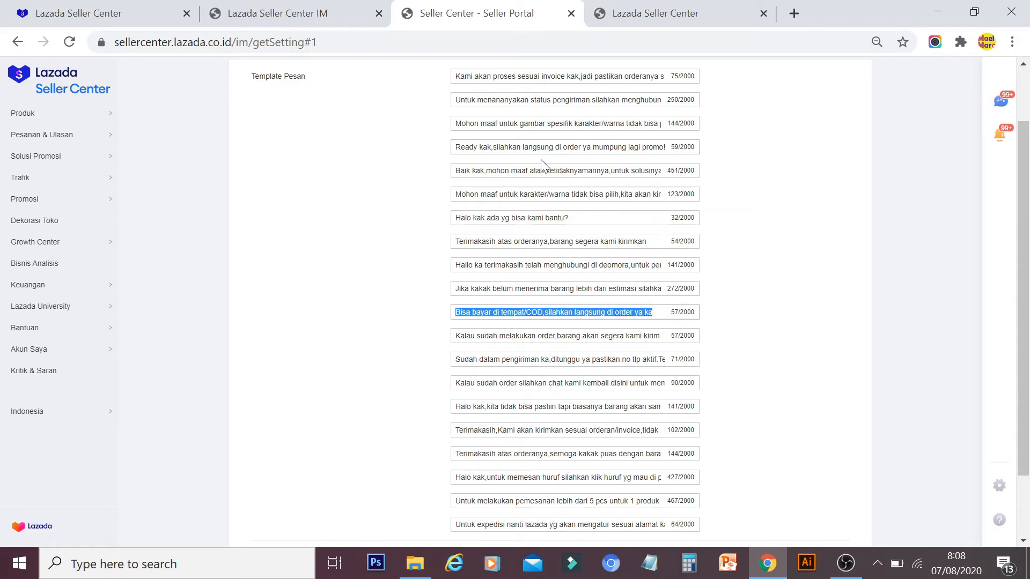
pyautogui.moveTo(457, 171); pyautogui.dragTo(702, 172)
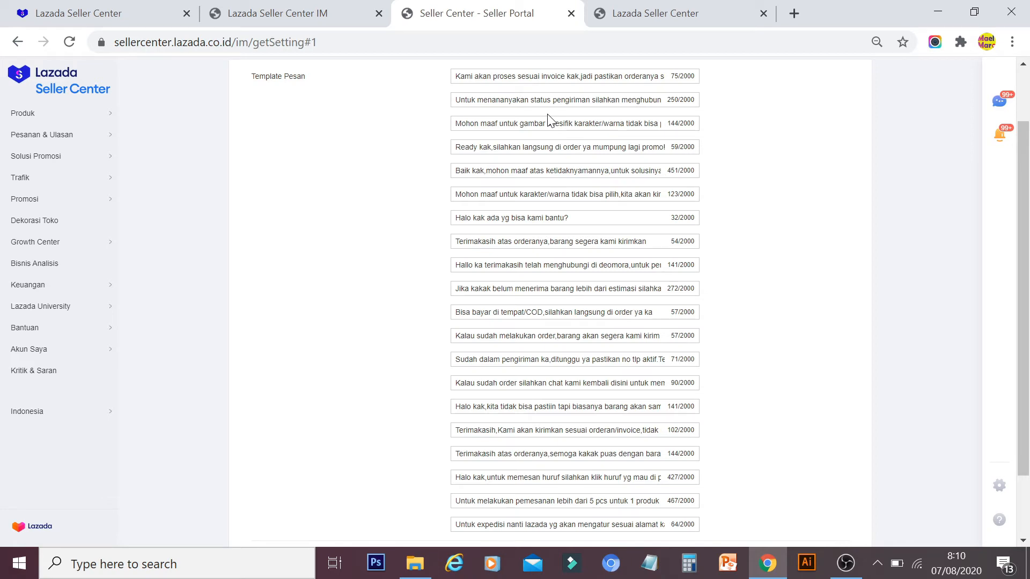
# Open the chat message window again and open the customer conversation asking whether the spider man and kuda poni designs are ready
pyautogui.click(686, 7)
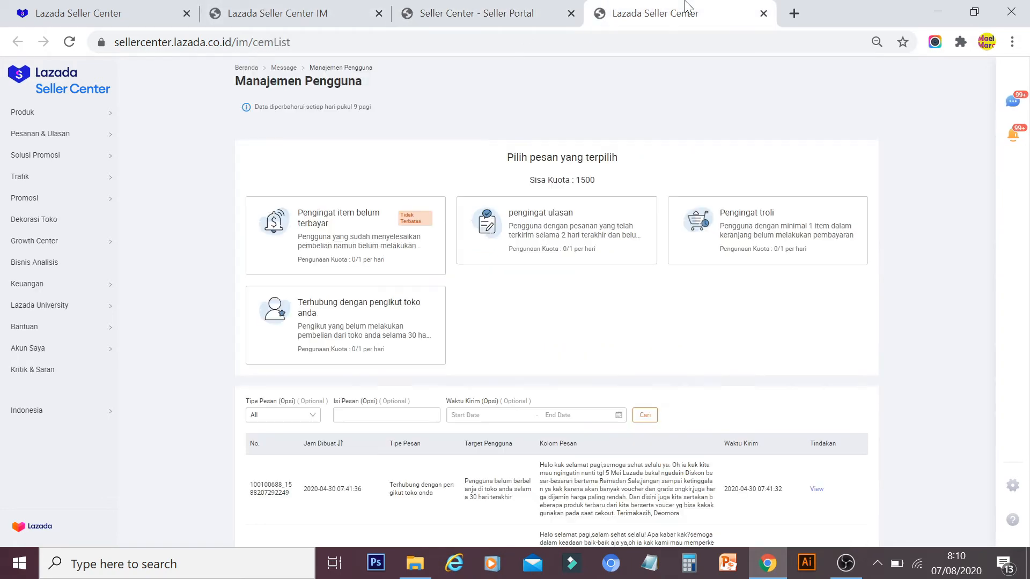
pyautogui.click(429, 8)
pyautogui.click(647, 8)
pyautogui.click(1012, 102)
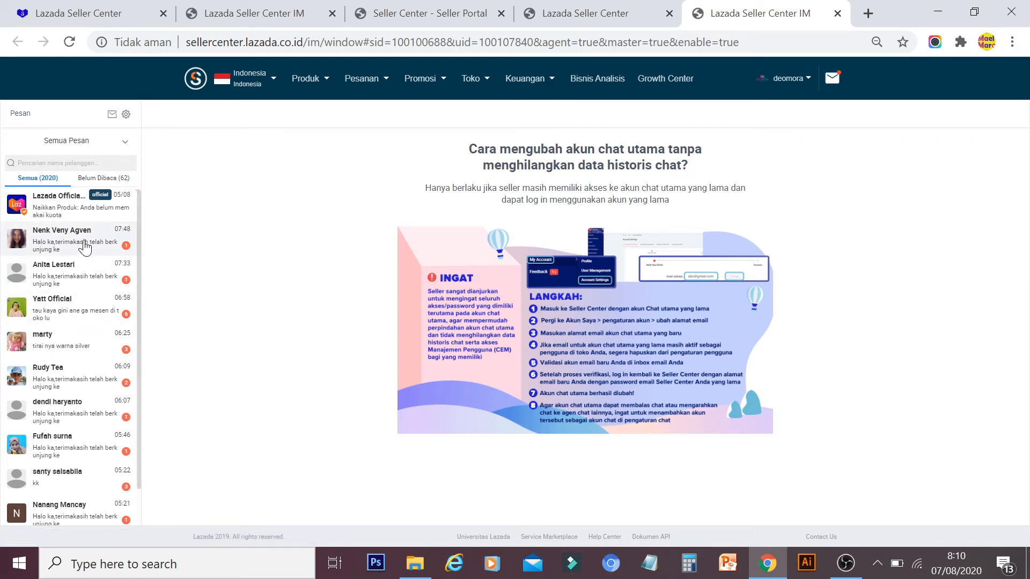
pyautogui.scroll(-3, 70, 295)
pyautogui.scroll(3, 70, 295)
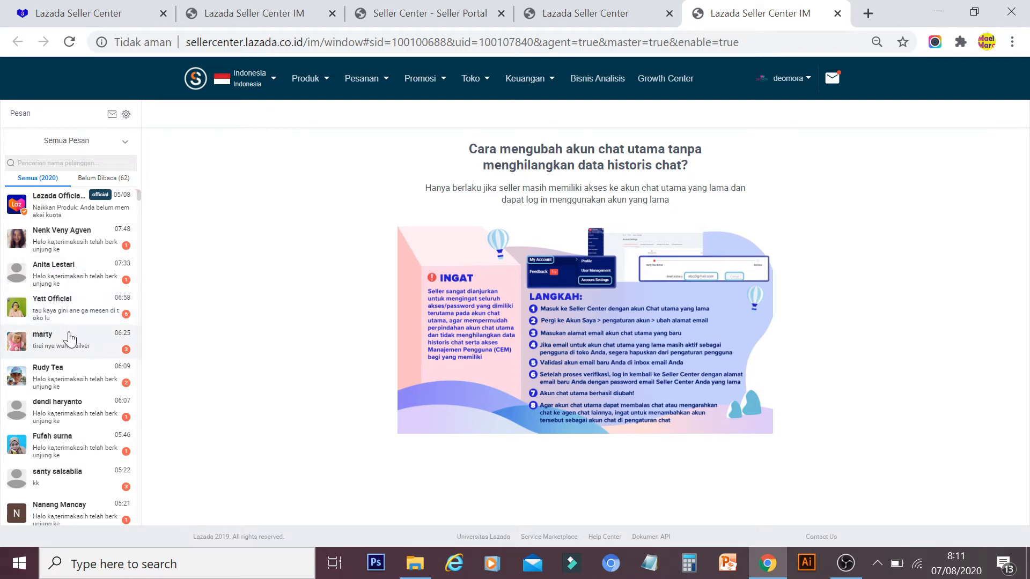
pyautogui.scroll(-2, 71, 337)
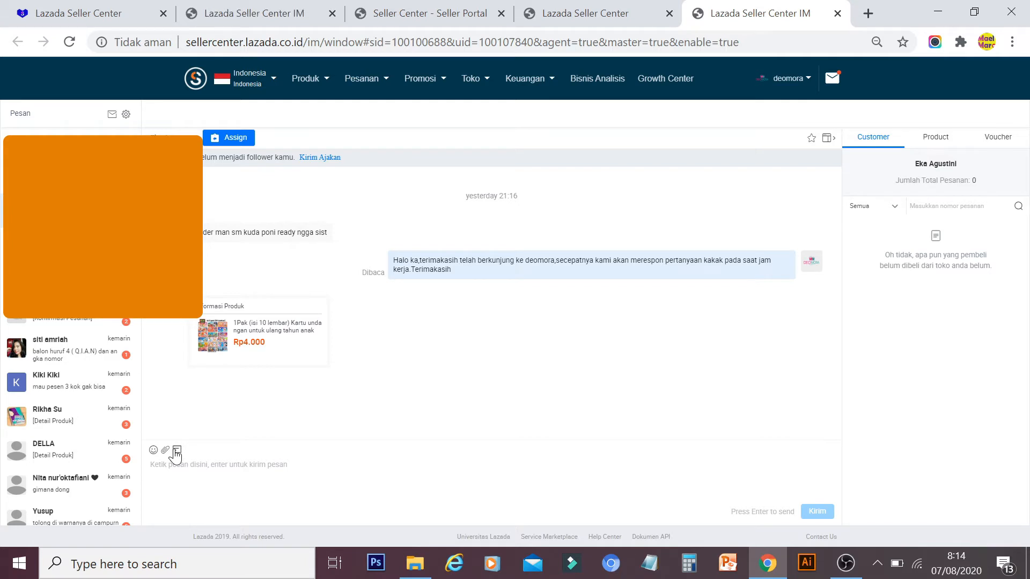
# Answer the customer's character question by sending the saved reply beginning "Mohon maaf untuk gambar spesifik karakter/warna tidak bisa pilih"
pyautogui.click(177, 452)
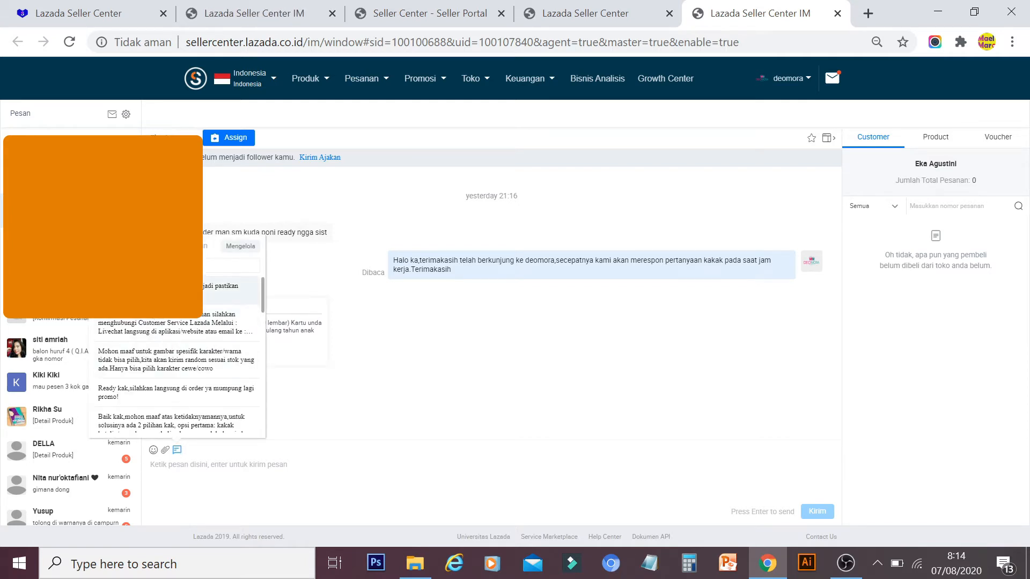
pyautogui.scroll(-5, 145, 301)
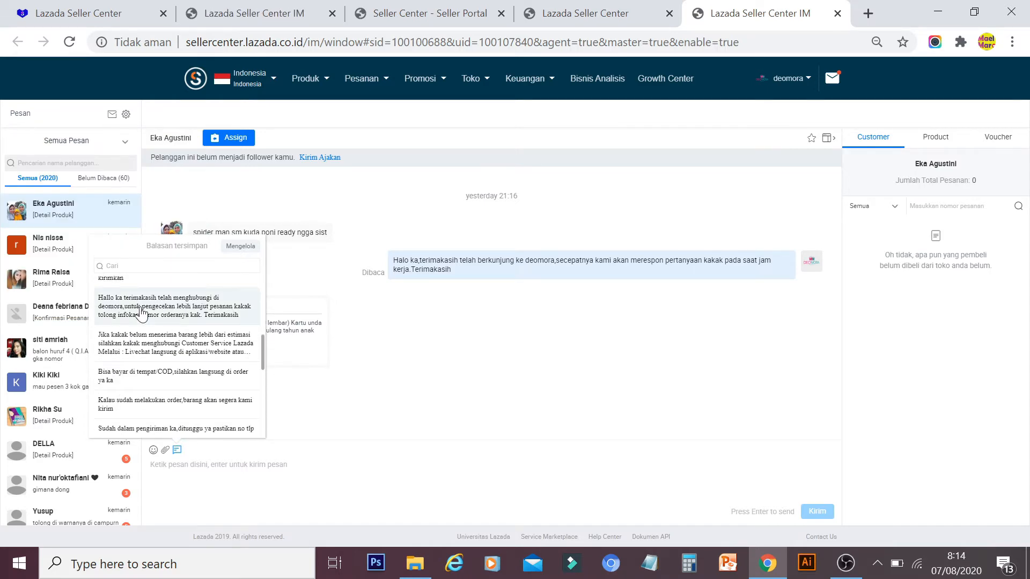
pyautogui.scroll(-5, 144, 321)
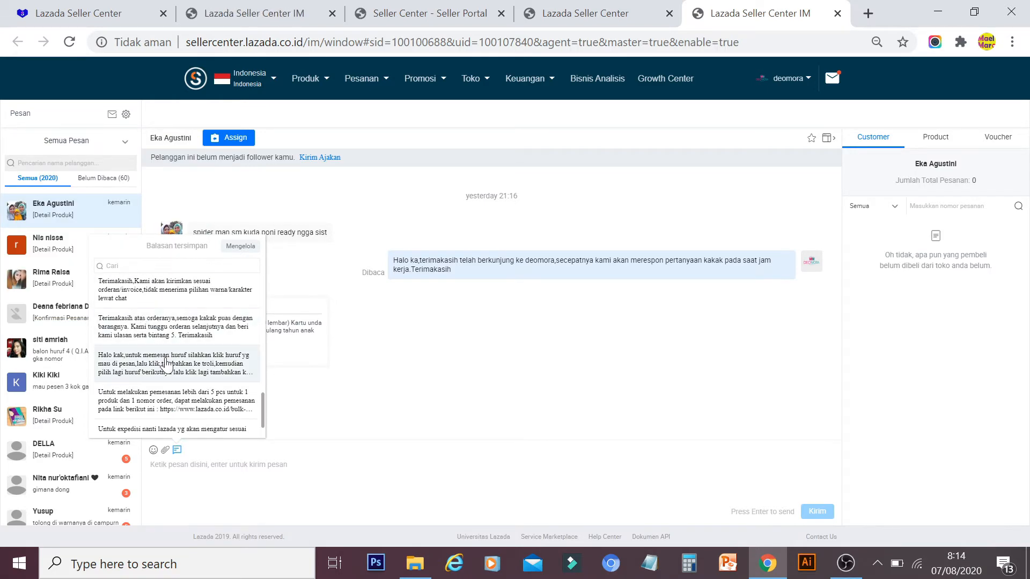
pyautogui.scroll(10, 166, 365)
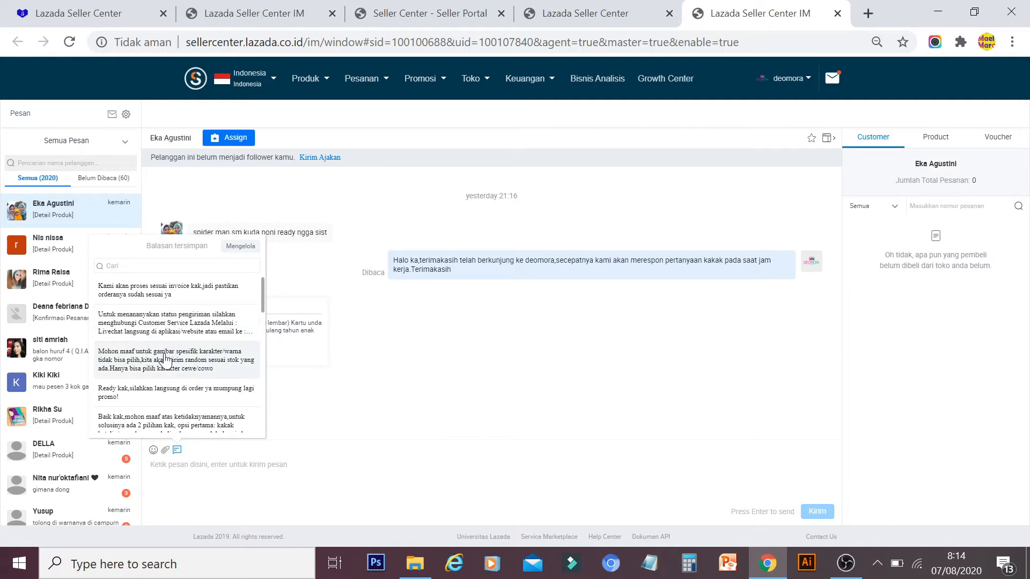
pyautogui.scroll(-2, 173, 394)
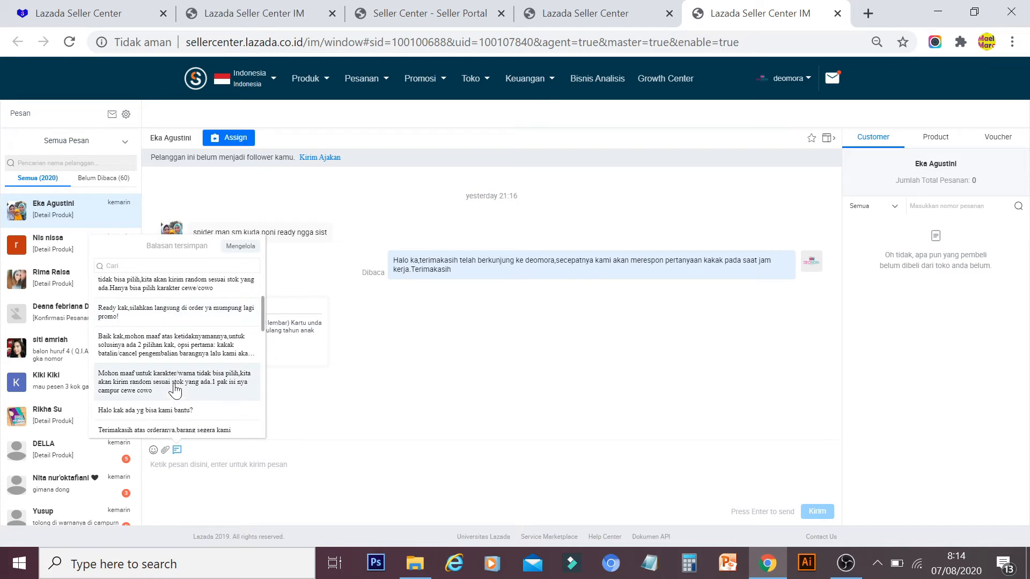
pyautogui.scroll(2, 236, 365)
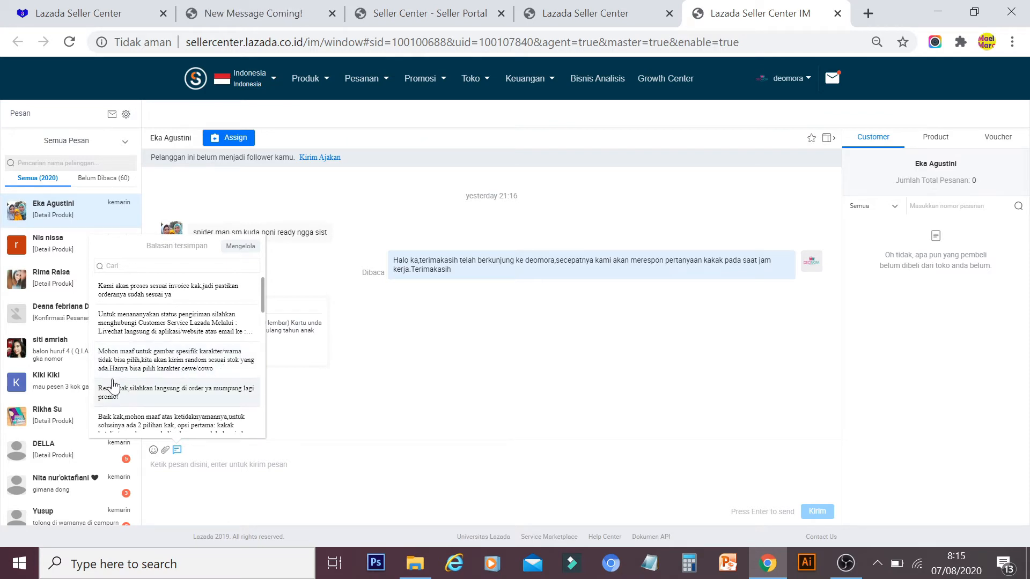
pyautogui.click(203, 367)
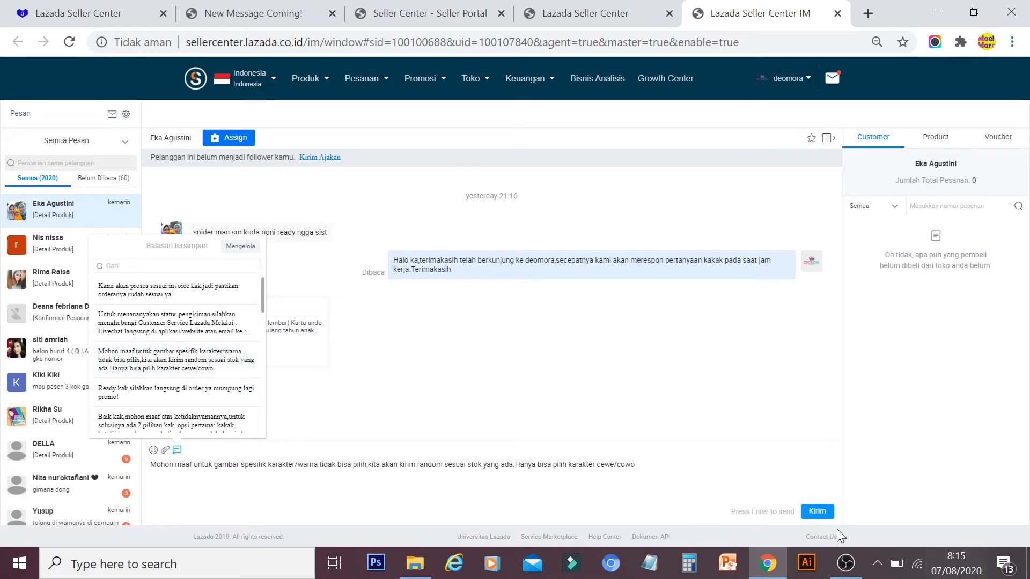
pyautogui.click(809, 513)
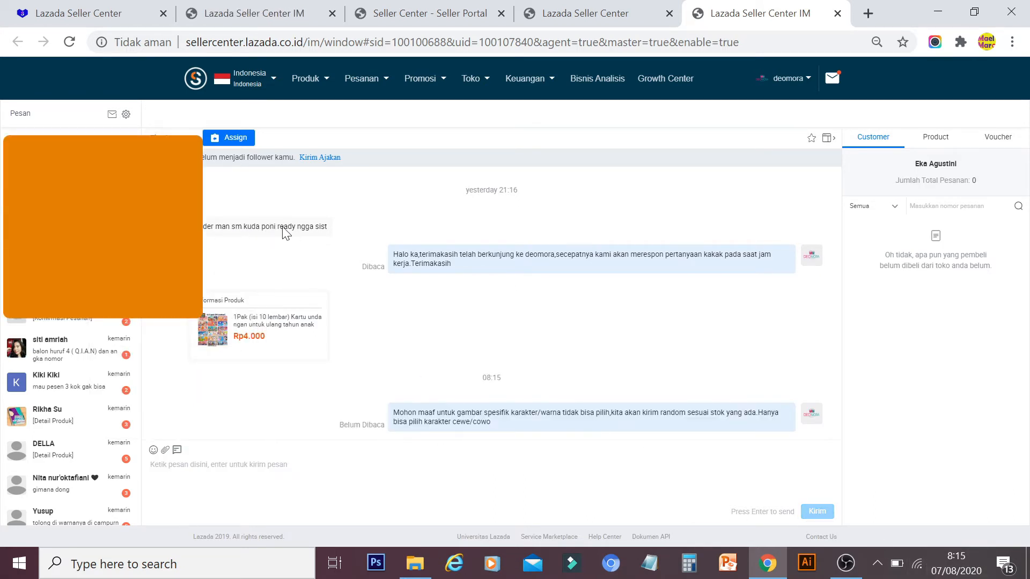
pyautogui.moveTo(336, 227); pyautogui.dragTo(204, 226)
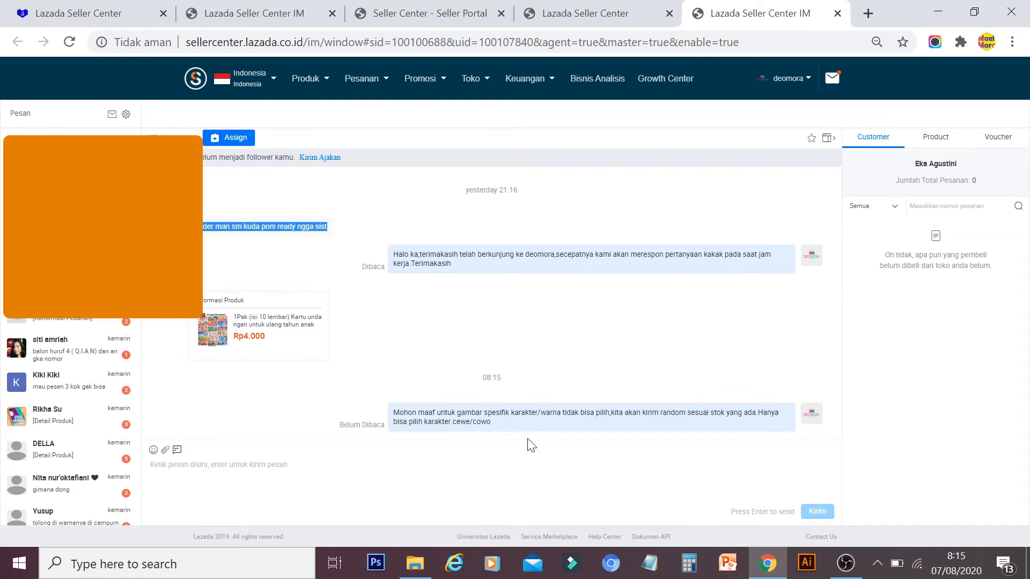
pyautogui.click(528, 466)
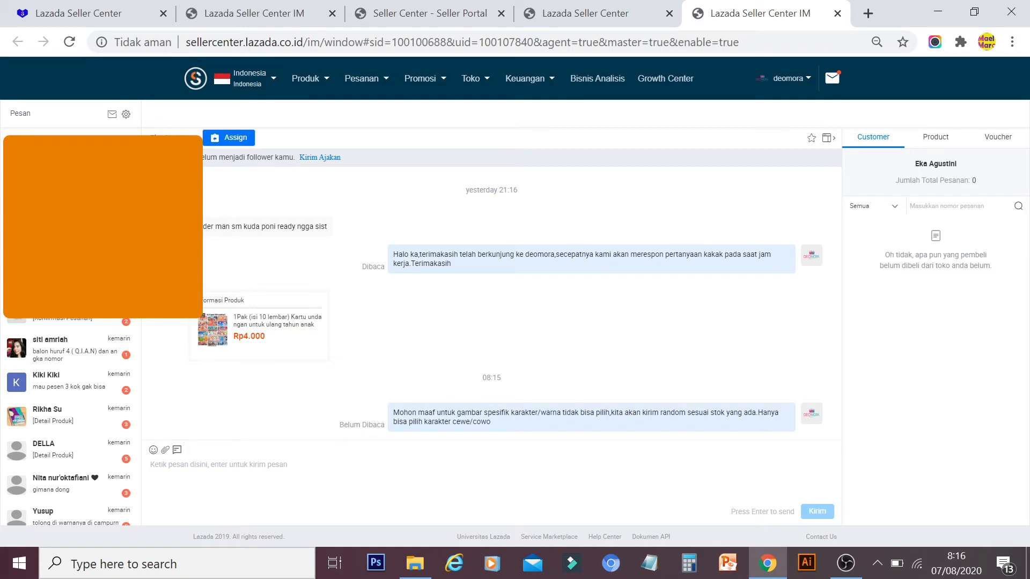
# Open the automatic reply (Balasan Otomatis) chat settings and review the welcome message and the reply for outside working hours
pyautogui.click(126, 115)
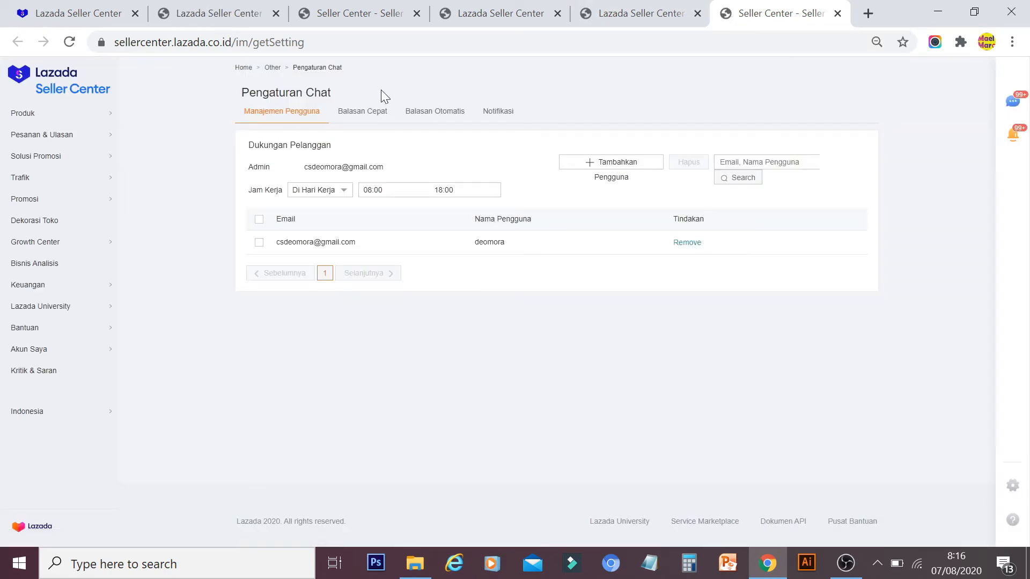
pyautogui.click(419, 118)
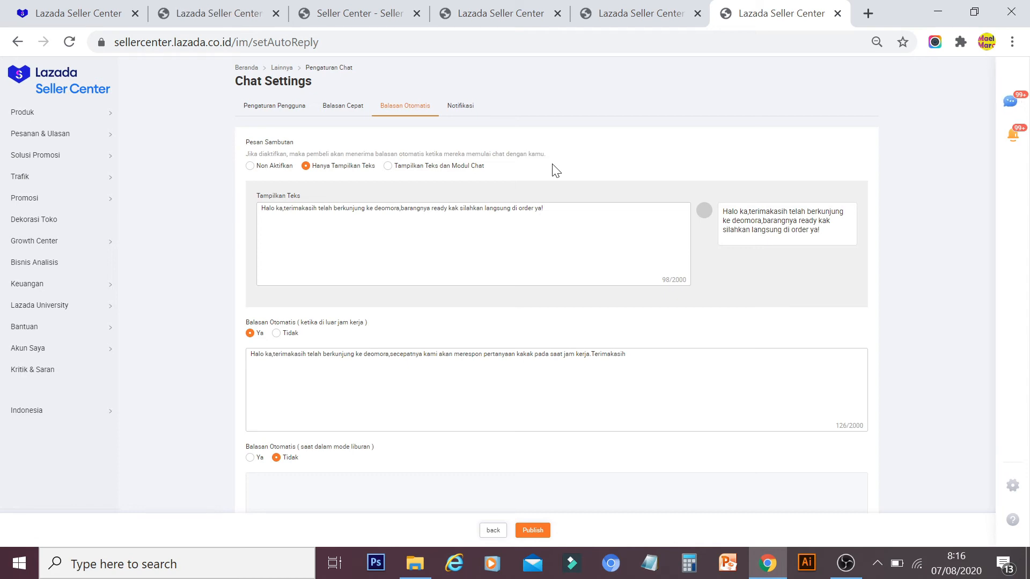
pyautogui.click(432, 208)
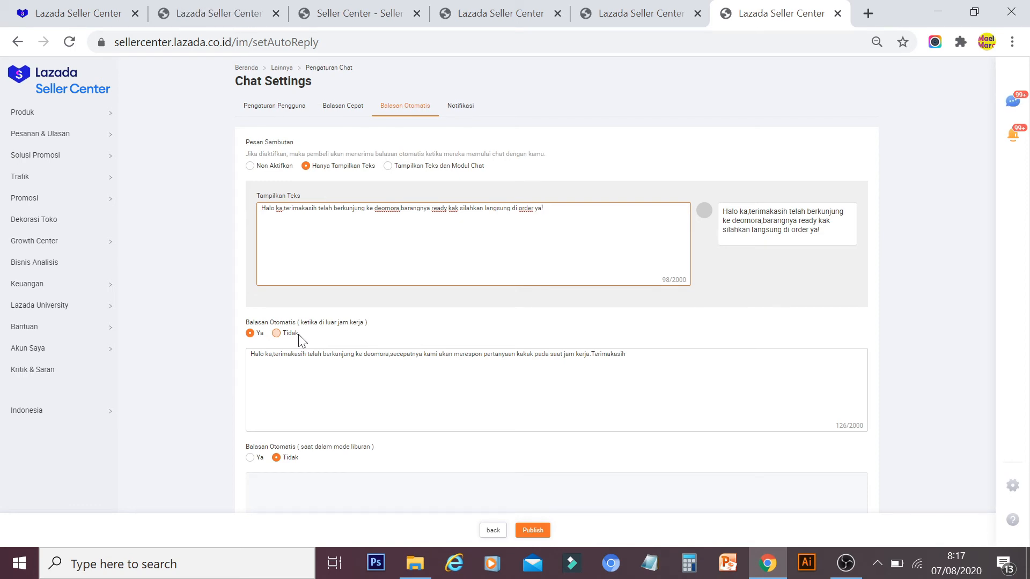
pyautogui.click(448, 354)
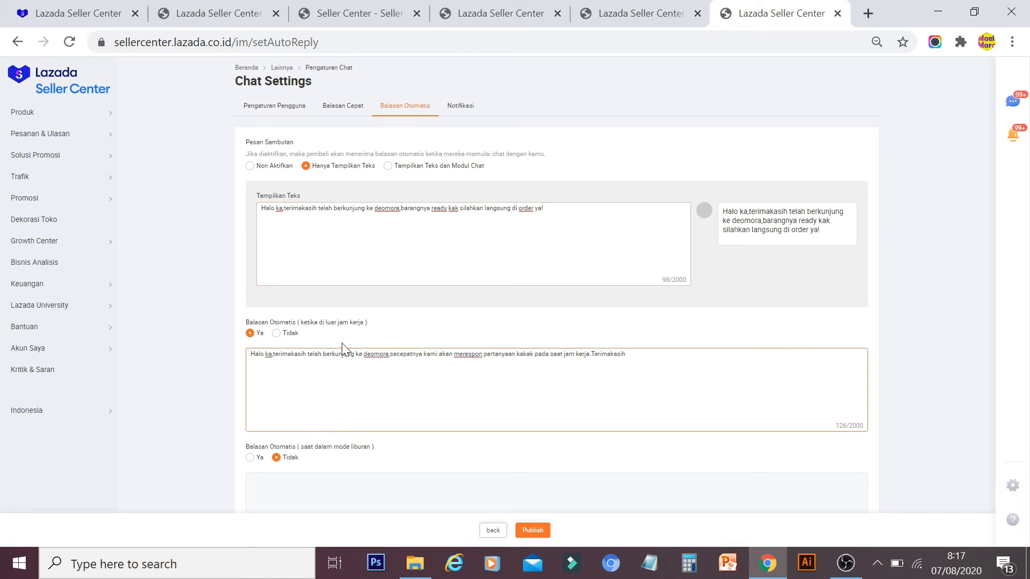
pyautogui.moveTo(377, 323); pyautogui.dragTo(243, 330)
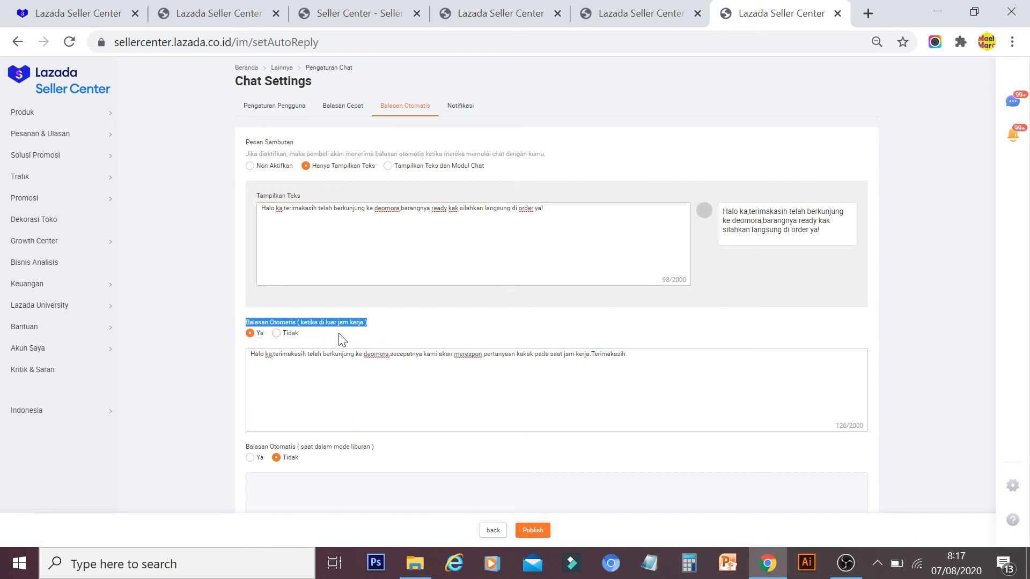
pyautogui.click(338, 354)
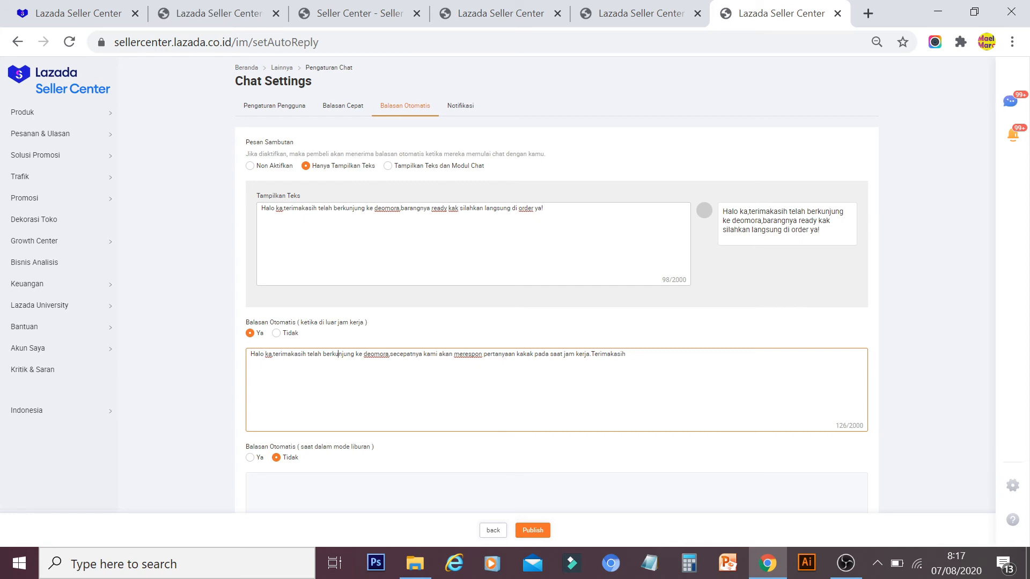
pyautogui.moveTo(627, 354); pyautogui.dragTo(169, 378)
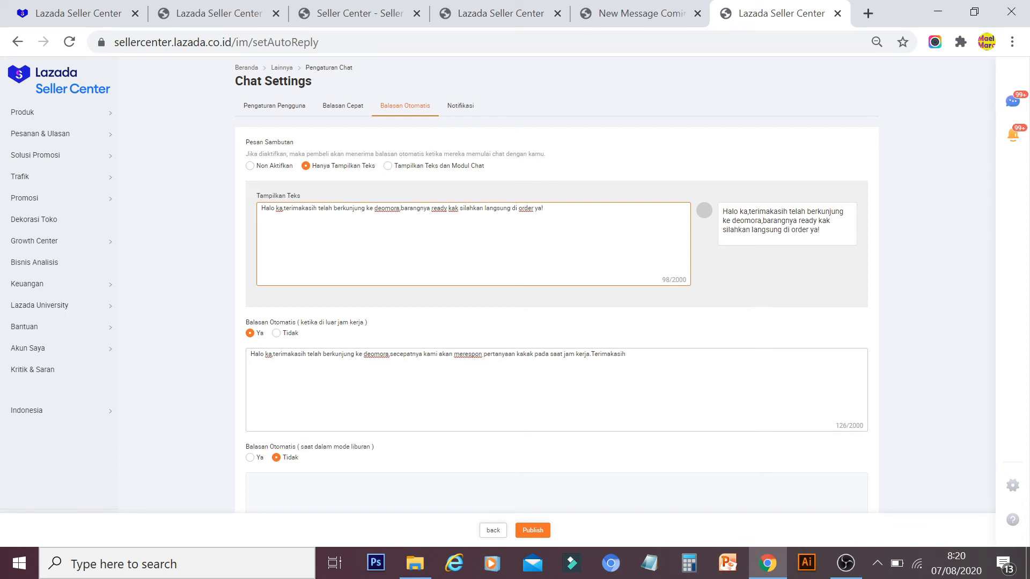
pyautogui.moveTo(543, 208); pyautogui.dragTo(223, 211)
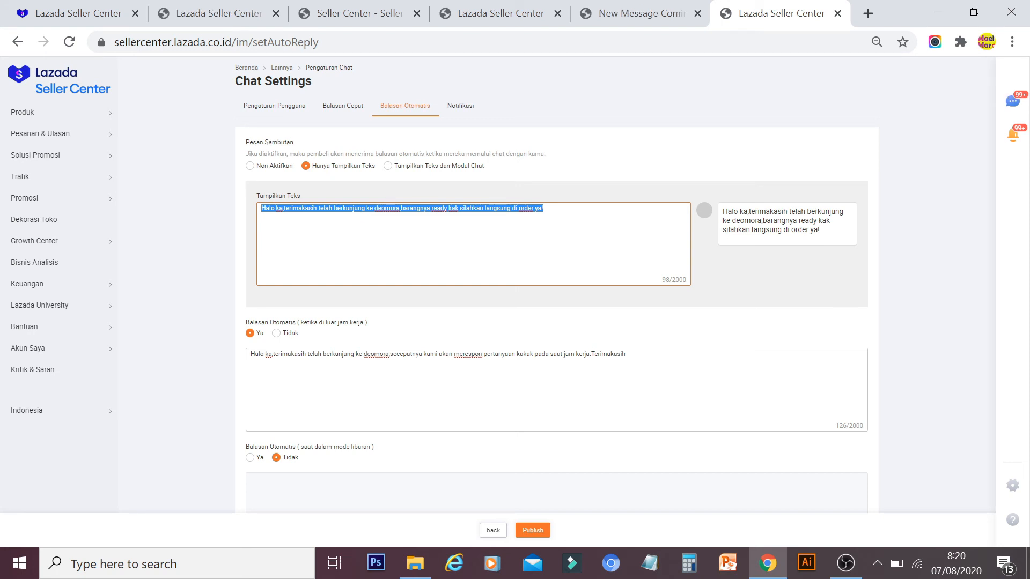
pyautogui.click(543, 208)
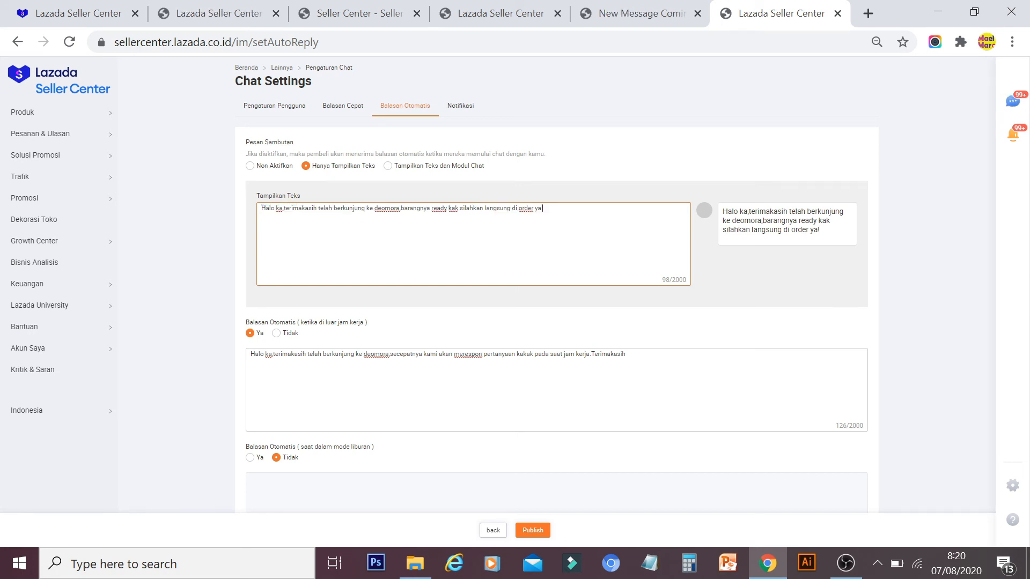
pyautogui.moveTo(542, 208); pyautogui.dragTo(207, 208)
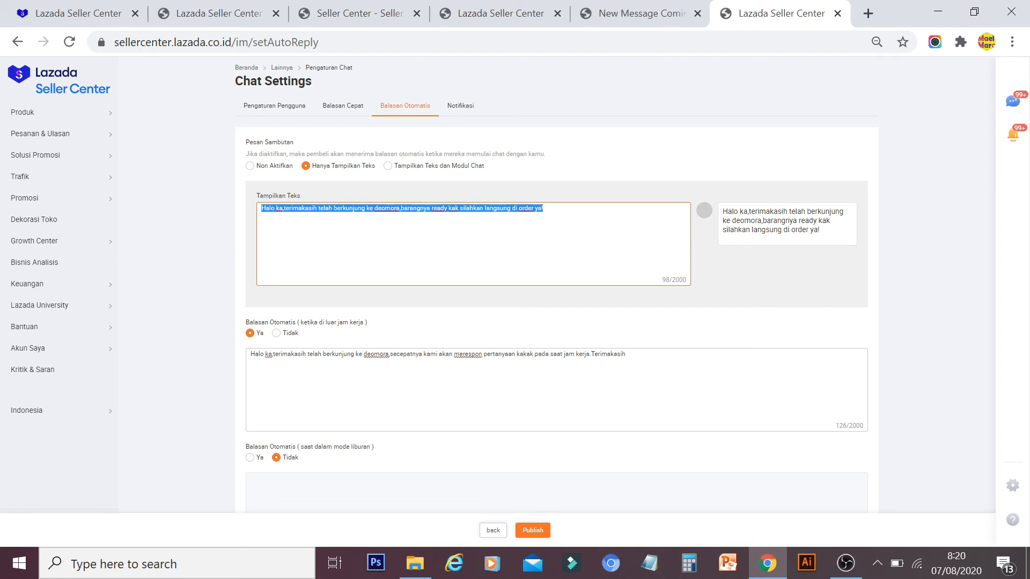
# Return to the user settings (Pengaturan Pengguna) of the chat settings
pyautogui.click(273, 107)
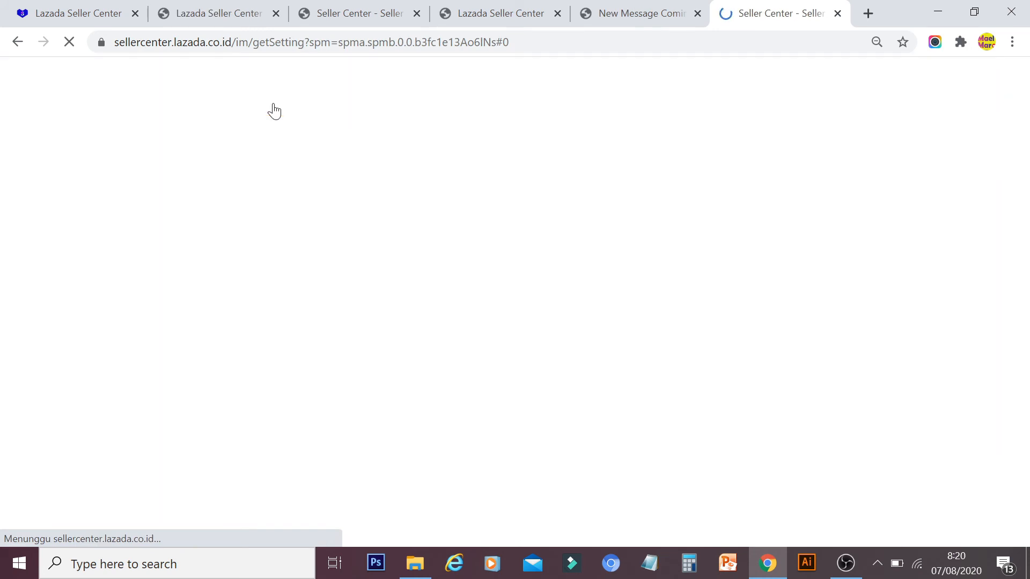